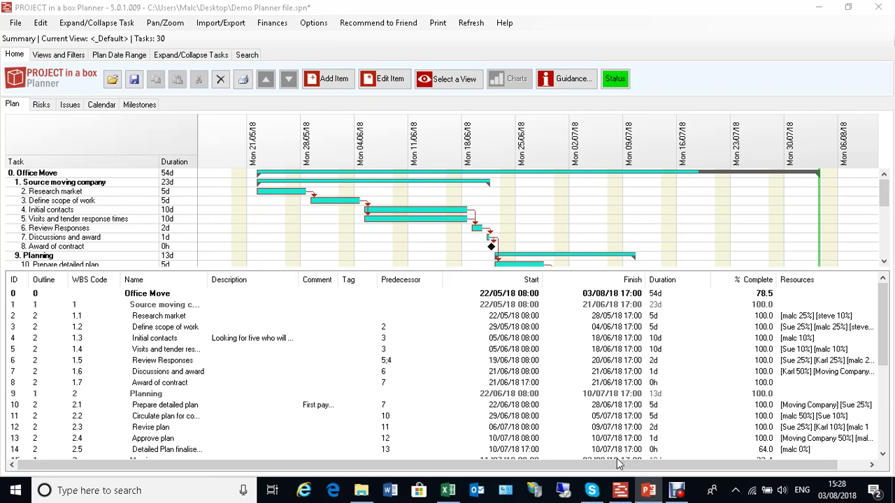
Copy the Office Move task list to the clipboard as CSV
drag(615, 462, 730, 461)
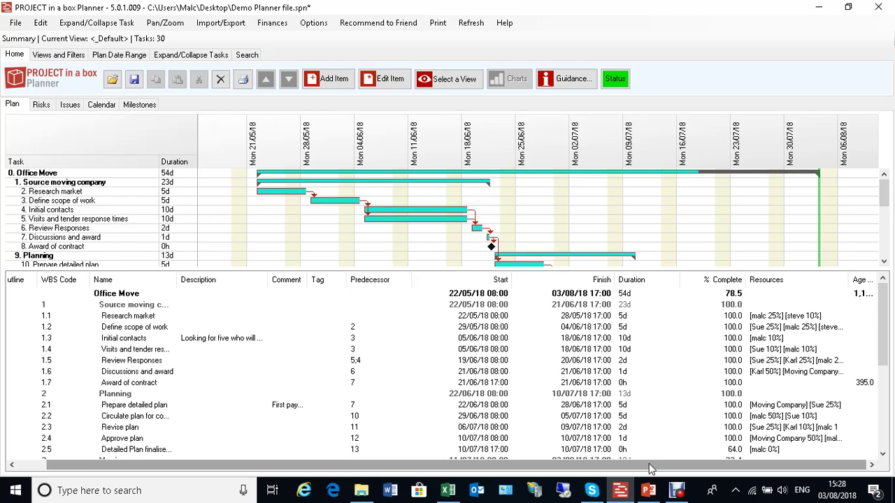
right_click(495, 356)
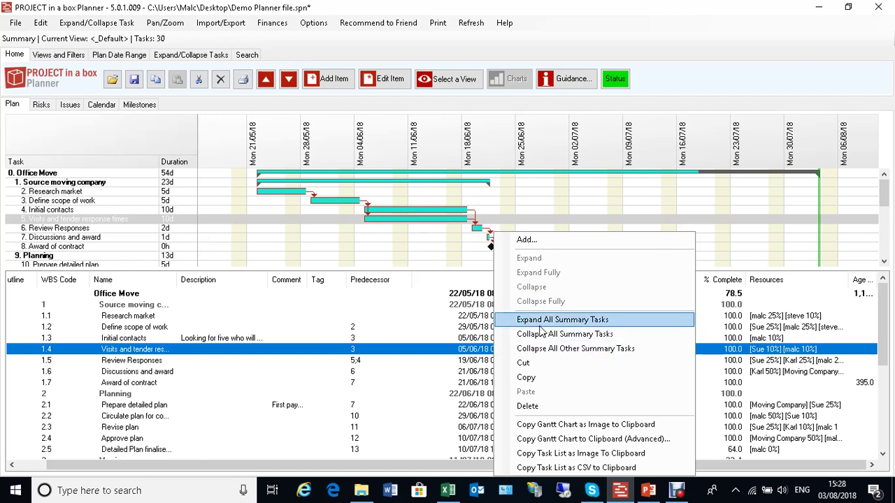
click(567, 469)
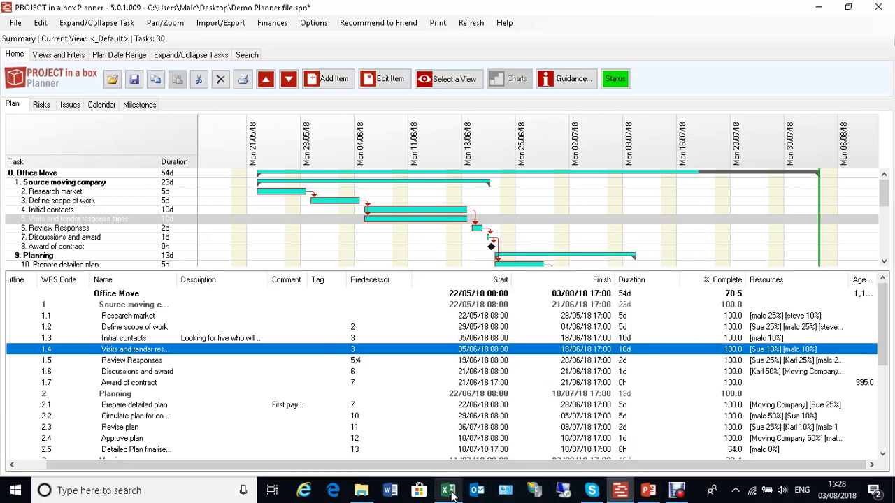
Paste the task list into cell A1 of Book2's Sheet1 in Excel, then minimize Excel
click(447, 490)
click(302, 190)
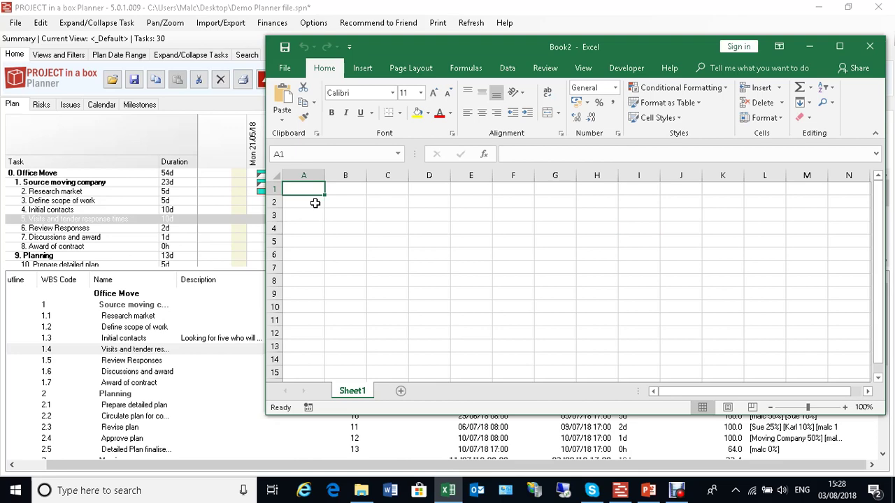
right_click(300, 185)
click(329, 244)
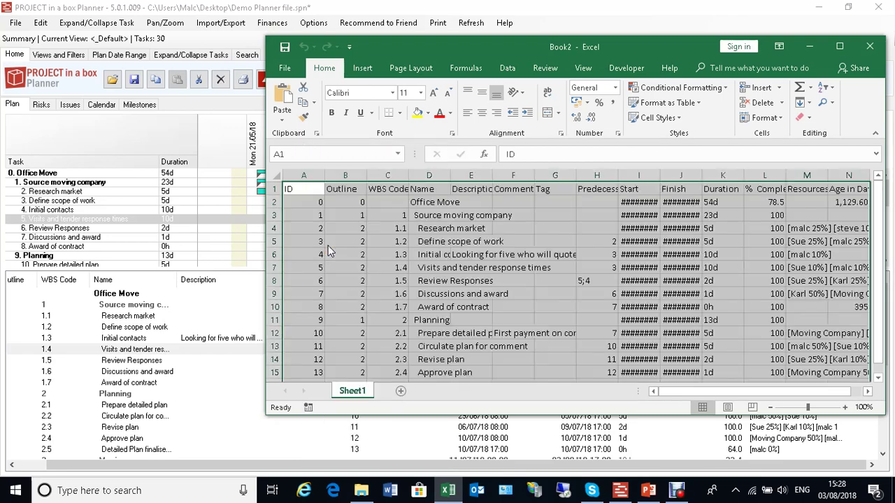
click(797, 46)
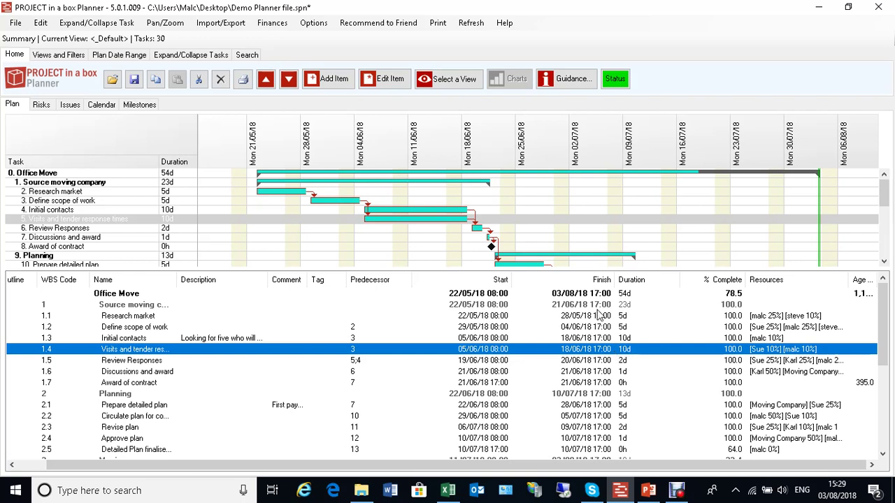
Open Import/Export > Tasks > Import/Export Tasks from CSV
click(221, 27)
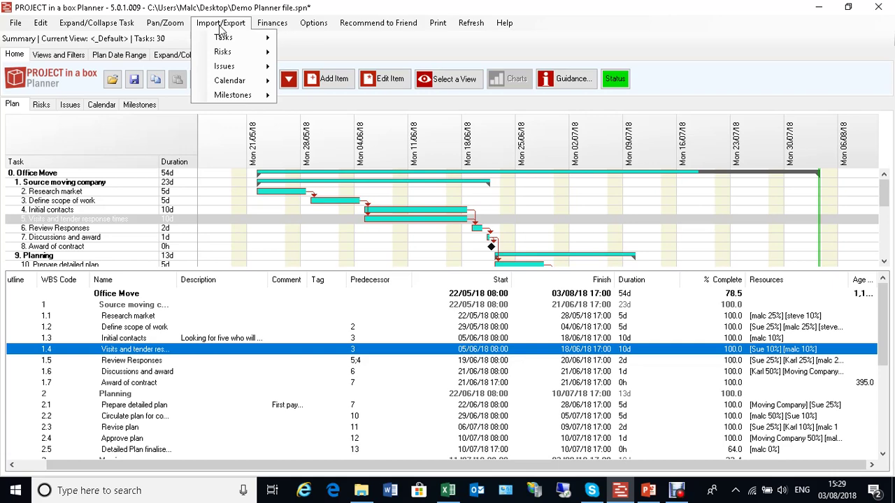
mouse_move(223, 39)
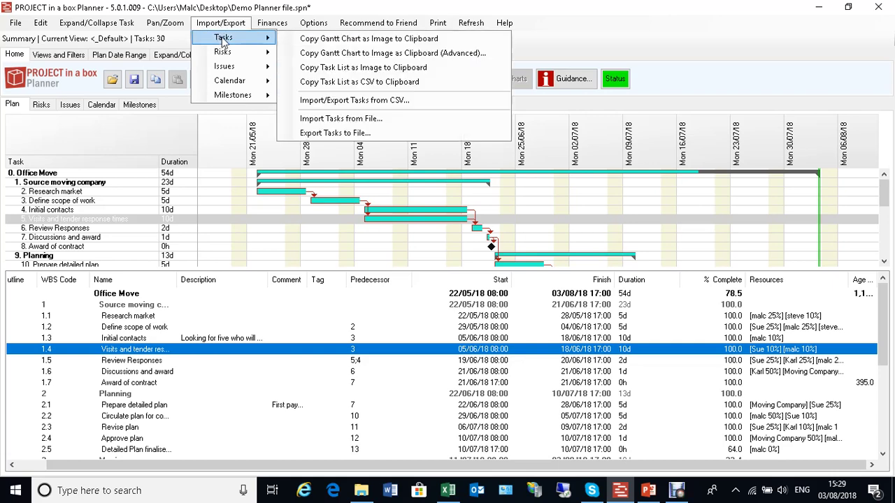
click(354, 101)
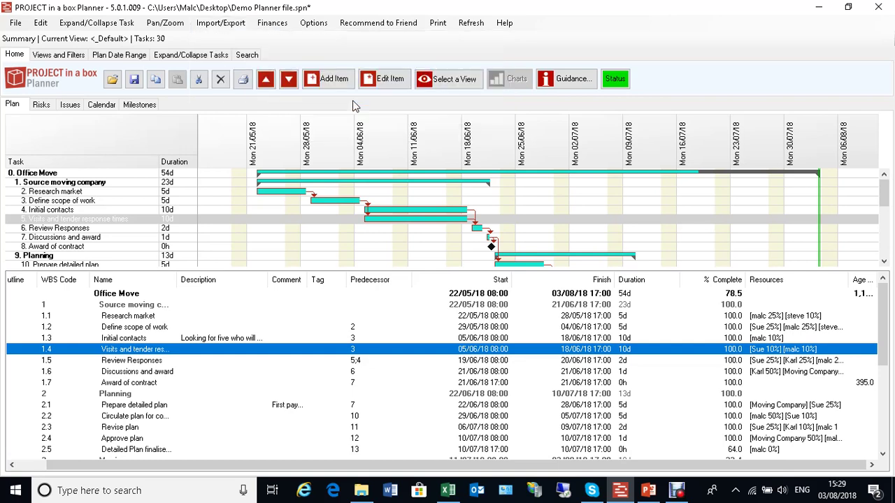
Load the current plan's tasks into the Import/Export Tasks table, browse its columns, and copy it
drag(343, 62, 339, 51)
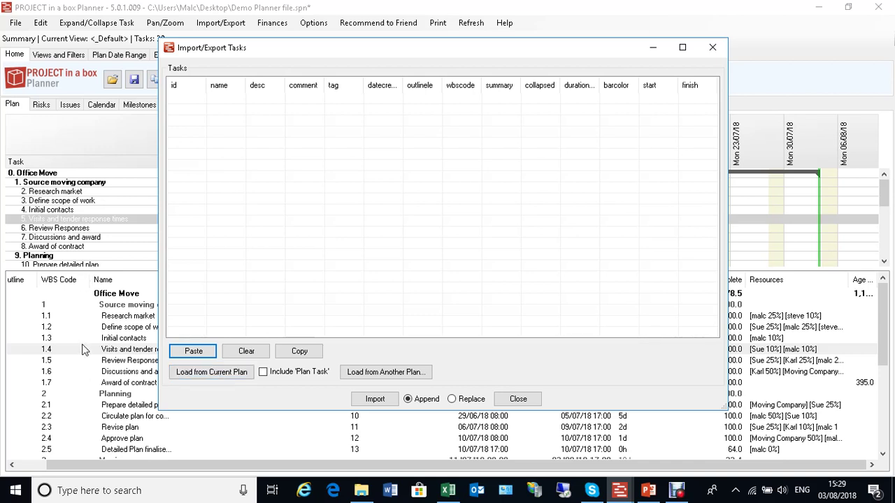
click(217, 377)
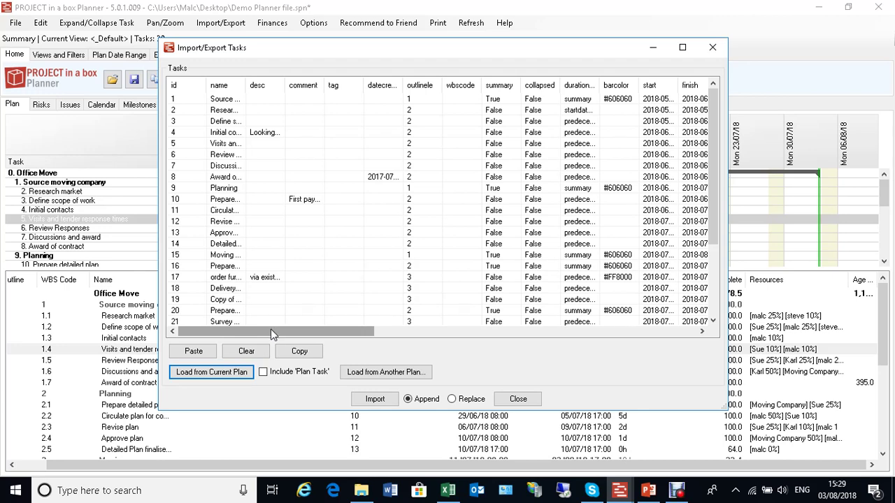
mouse_move(271, 333)
mouse_down()
mouse_move(680, 327)
mouse_move(283, 338)
mouse_up()
drag(312, 334, 434, 332)
click(299, 354)
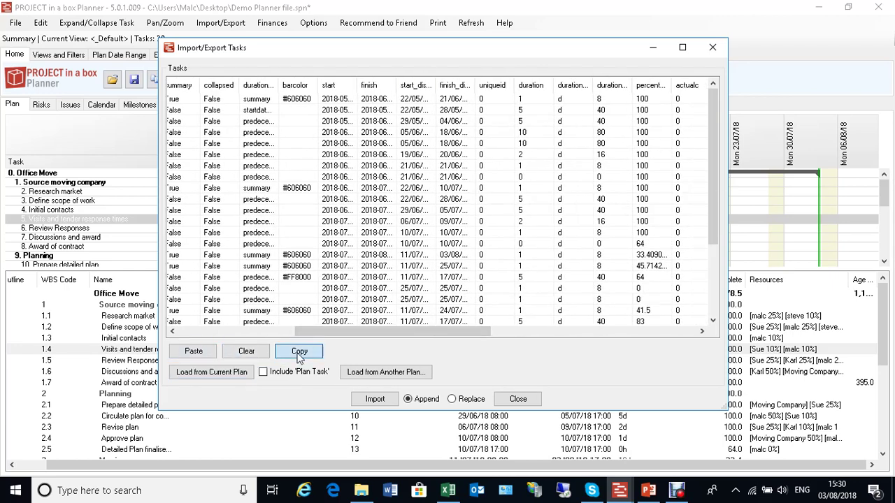
Replace Sheet1's earlier paste with the copied task table, pasted at cell A1
click(447, 489)
click(283, 107)
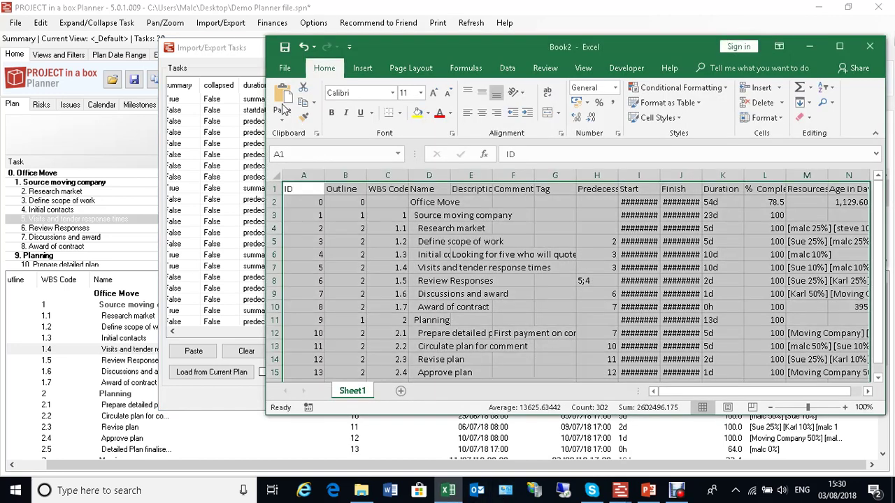
click(303, 46)
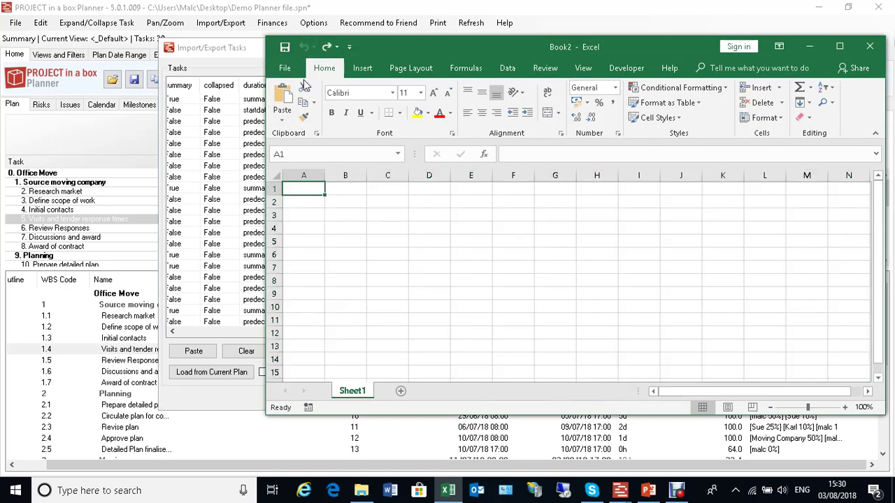
right_click(309, 190)
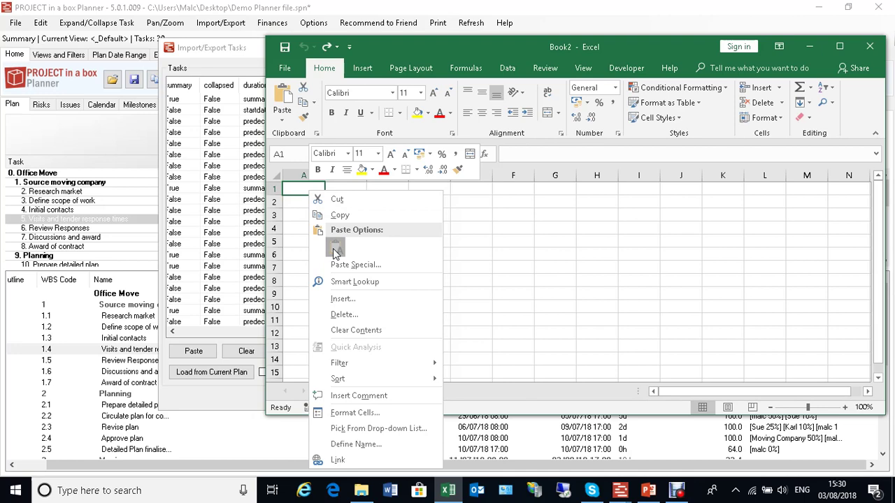
click(334, 248)
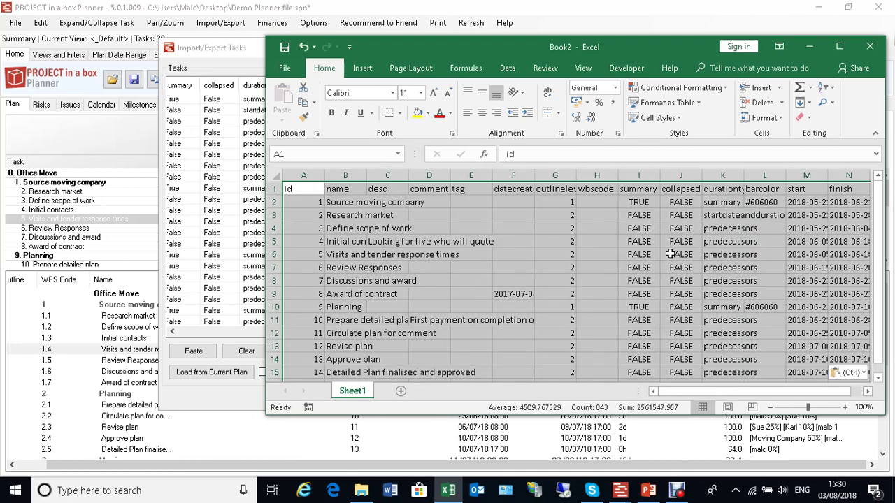
Maximize Excel, scroll through the task columns including cost and resources, then minimize it
click(839, 46)
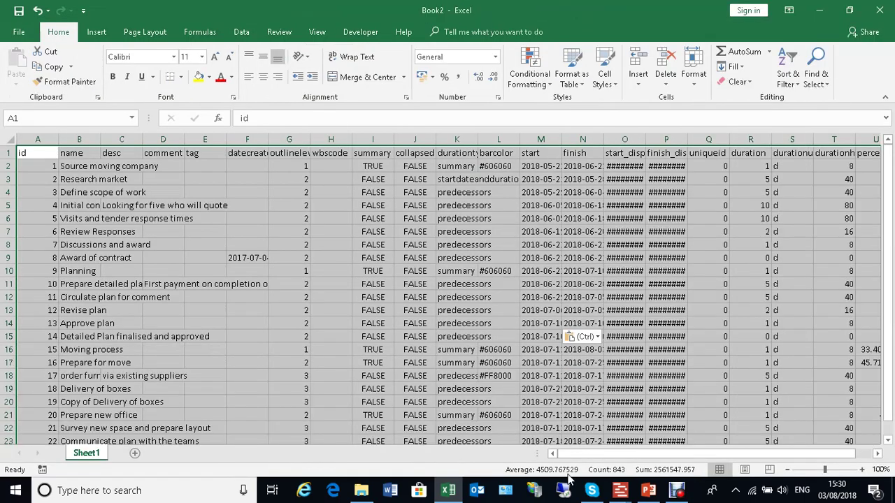
click(865, 454)
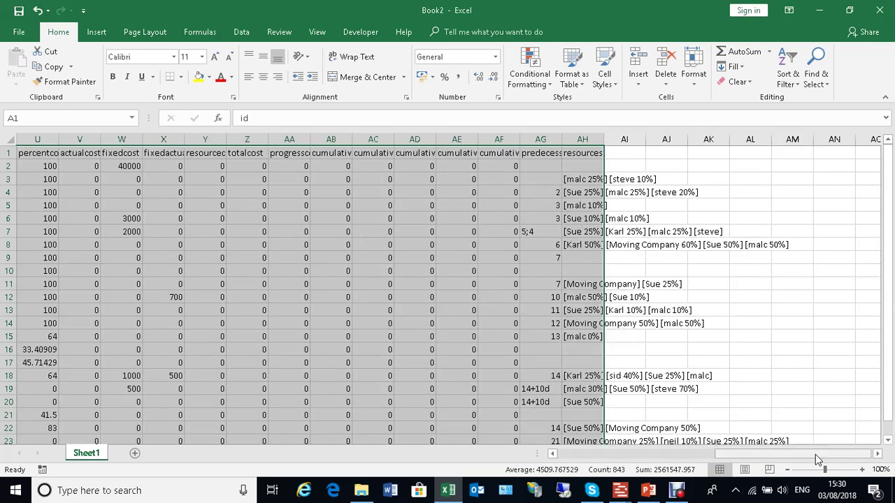
click(667, 453)
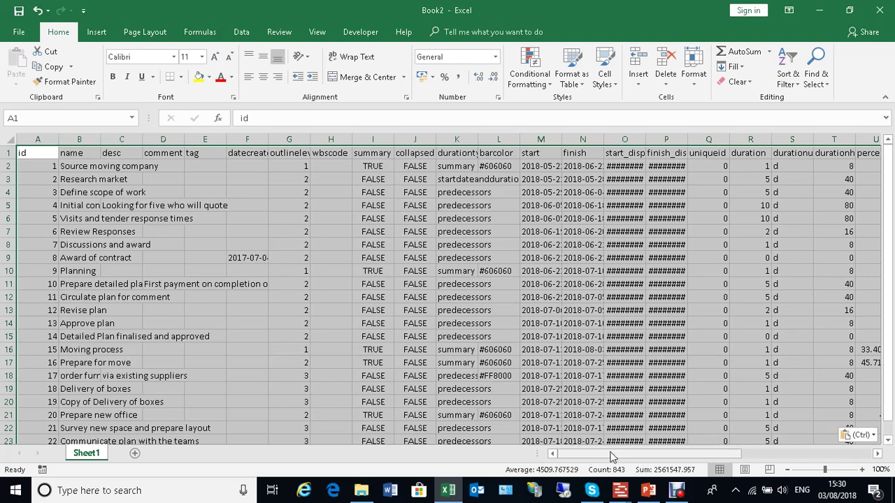
drag(606, 455, 747, 458)
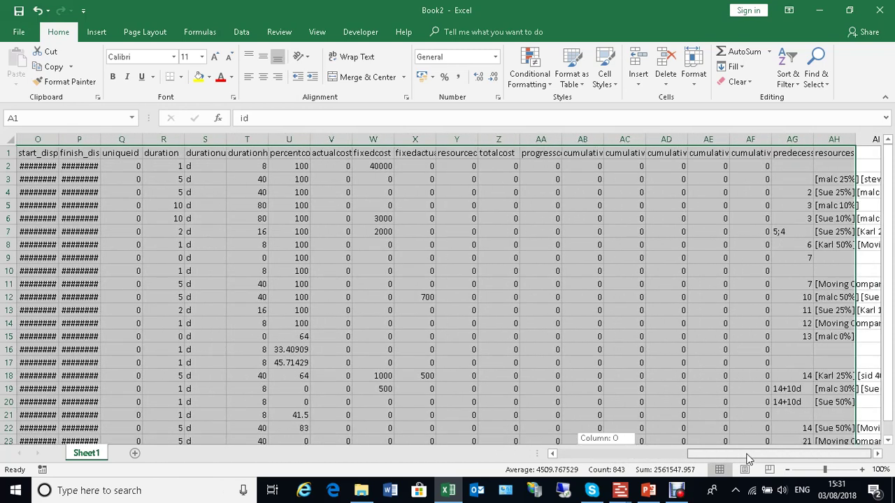
drag(746, 458, 706, 458)
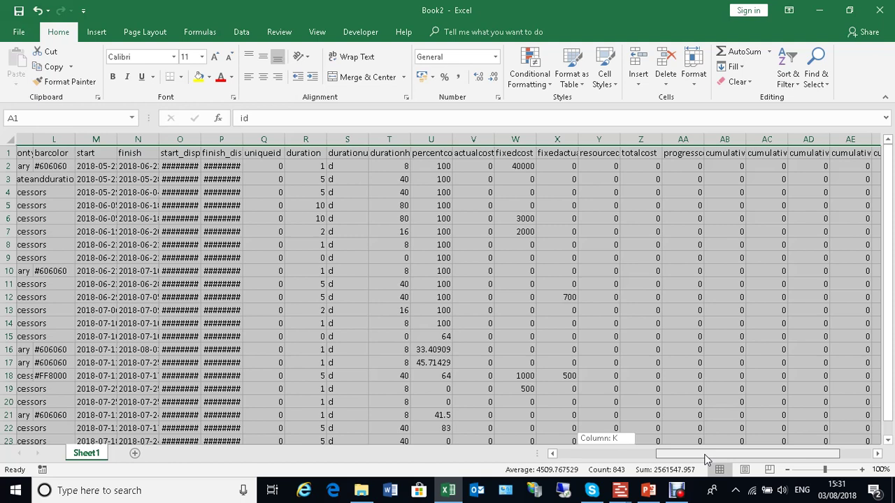
drag(706, 458, 707, 458)
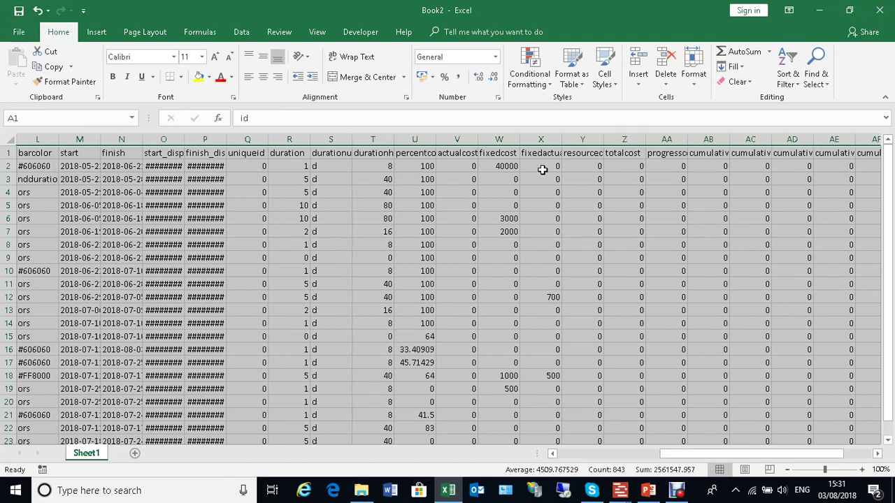
click(819, 10)
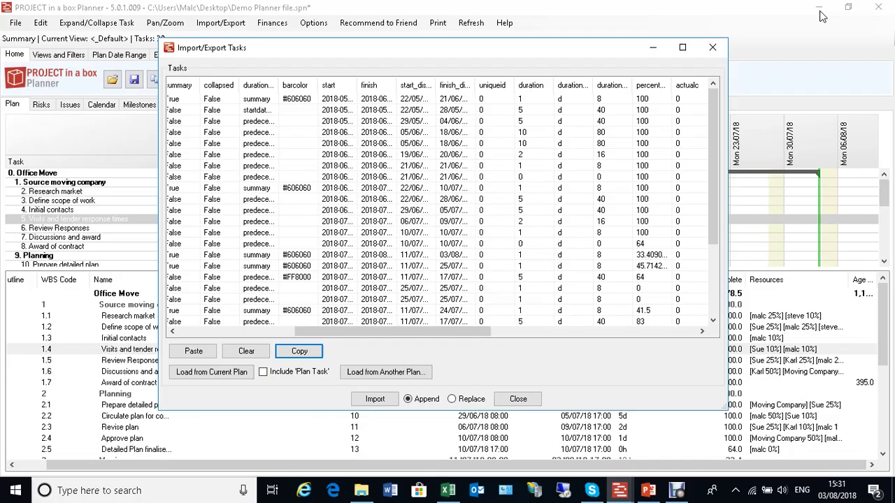
Paste the Excel task rows into the Import/Export Tasks grid, scroll back to the id column, and close it
click(193, 352)
drag(366, 333, 206, 328)
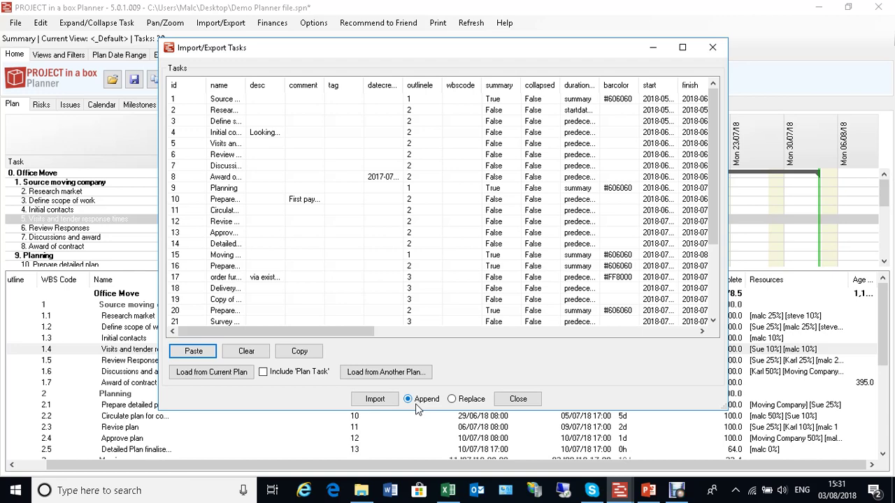
click(516, 402)
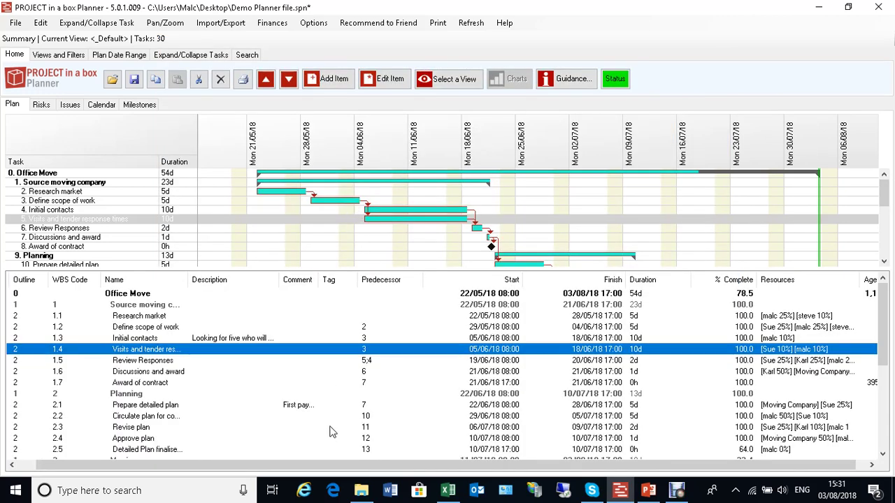
Switch to the Risks tab and open Import/Export > Risks > Import/Export Risks from CSV
click(46, 109)
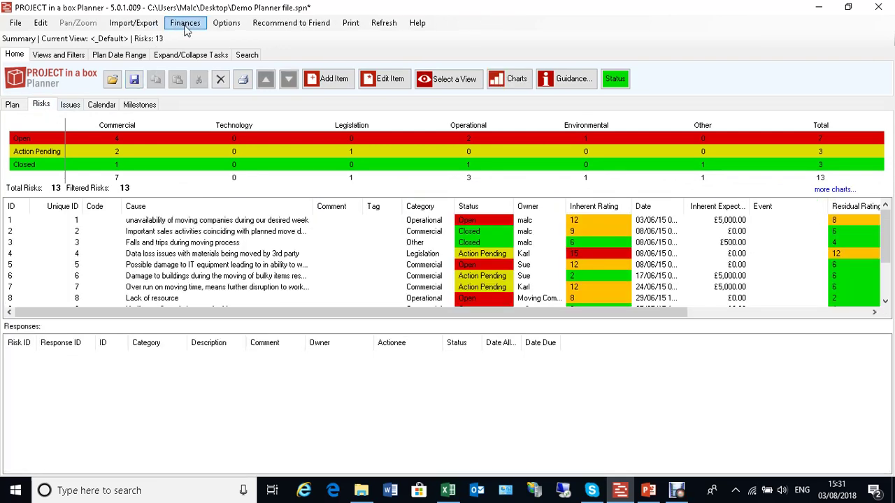
click(133, 22)
mouse_move(147, 44)
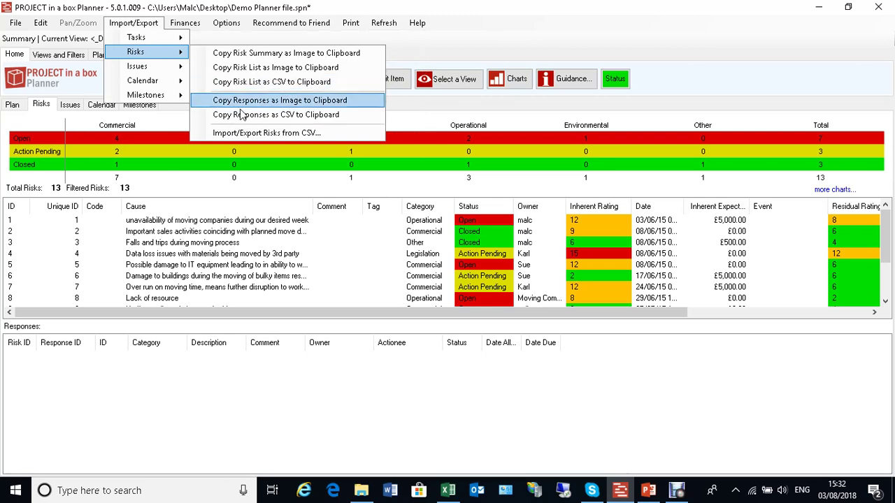
click(262, 139)
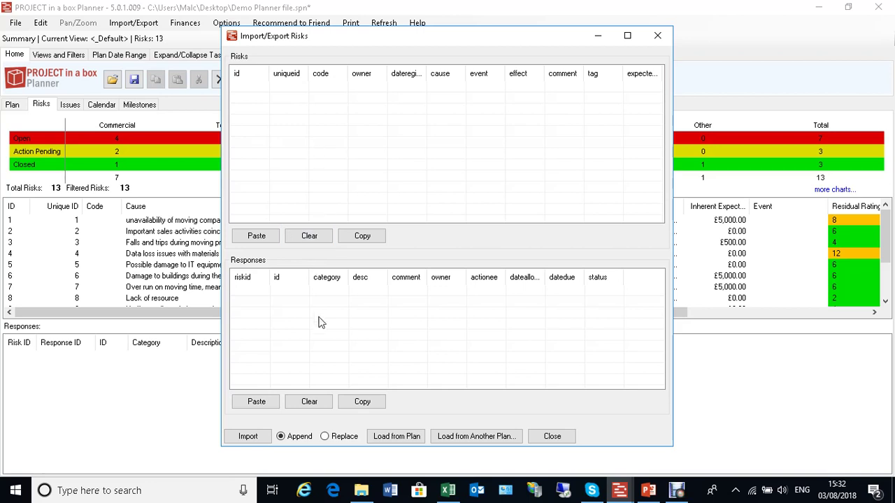
Load the plan's 13 risks and responses into the form, browse the columns, and close it
click(399, 439)
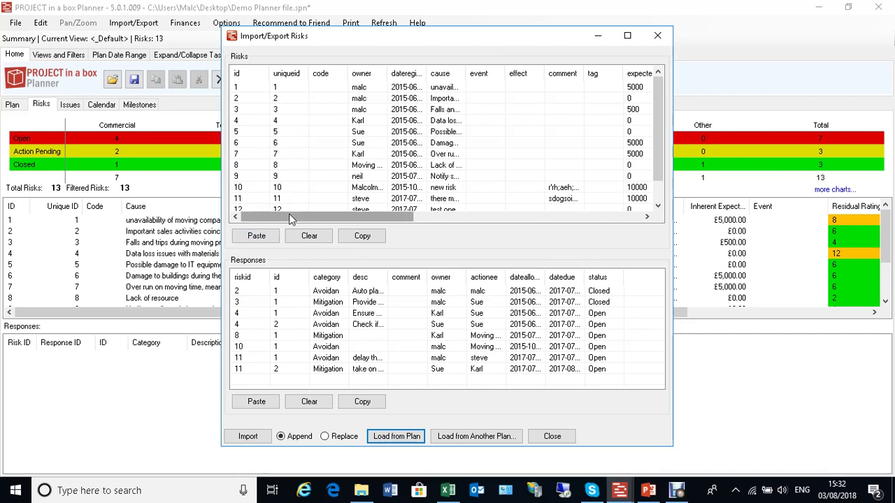
drag(290, 219, 553, 227)
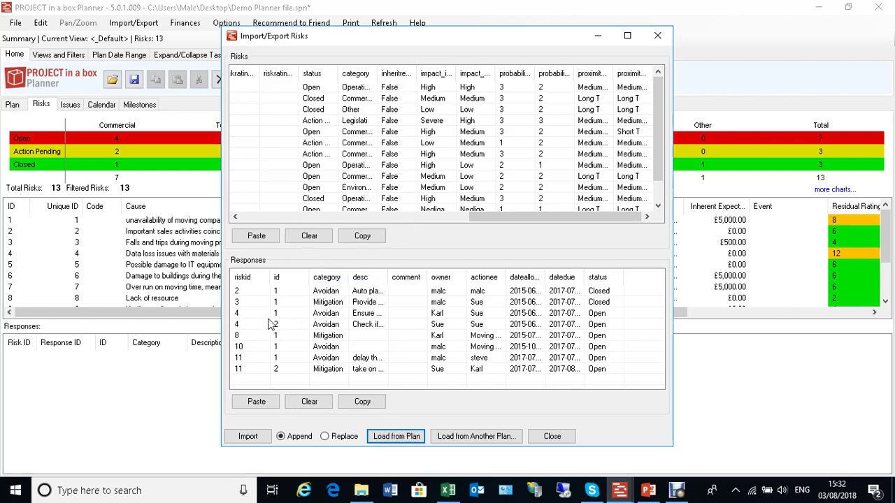
drag(501, 224, 250, 237)
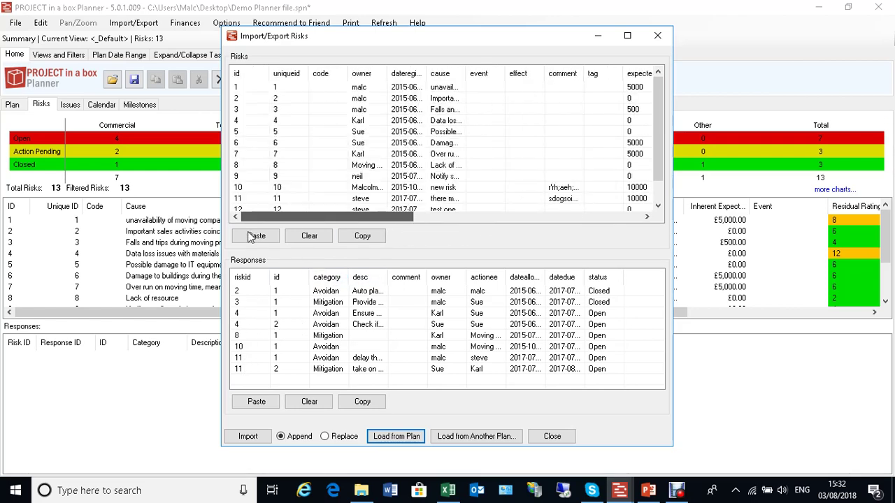
click(251, 200)
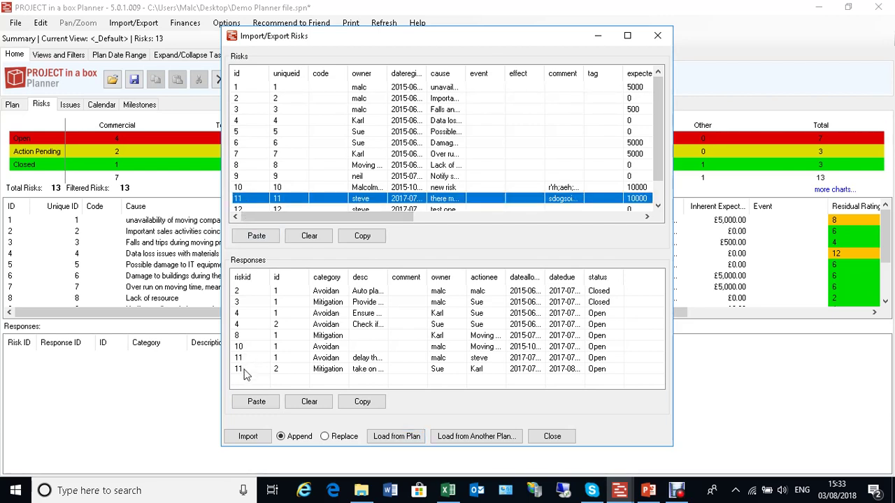
click(657, 35)
click(151, 24)
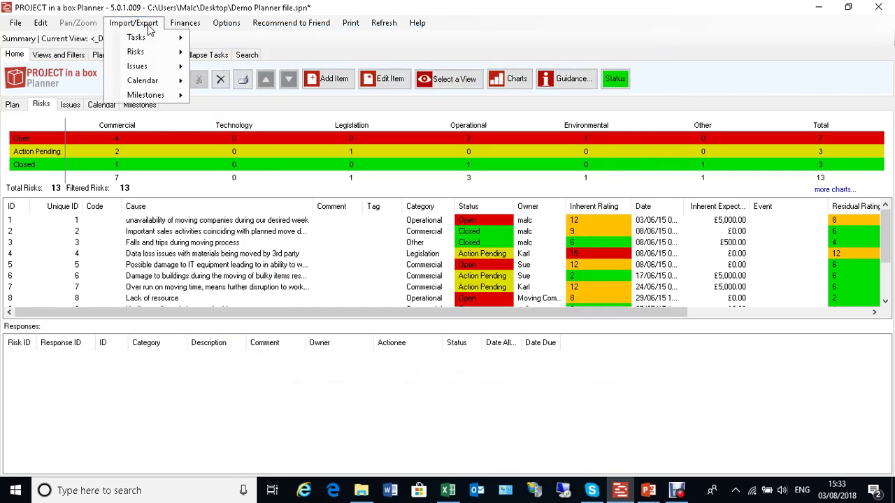
mouse_move(142, 70)
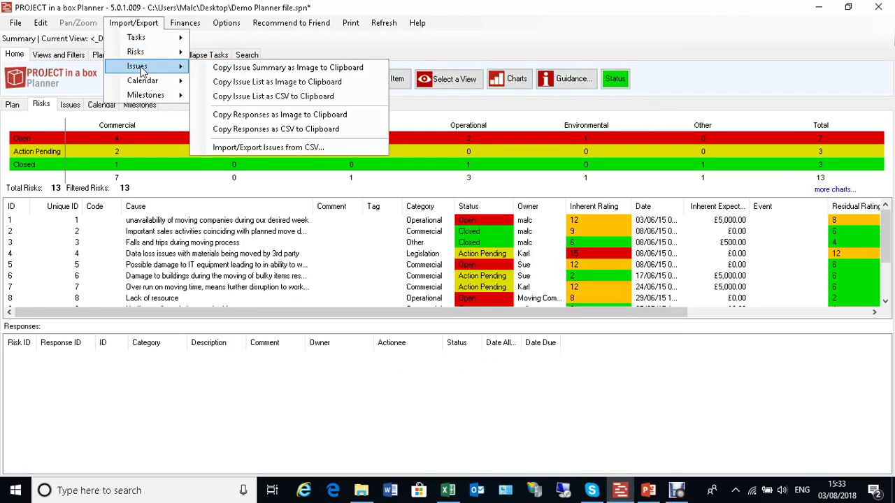
click(268, 147)
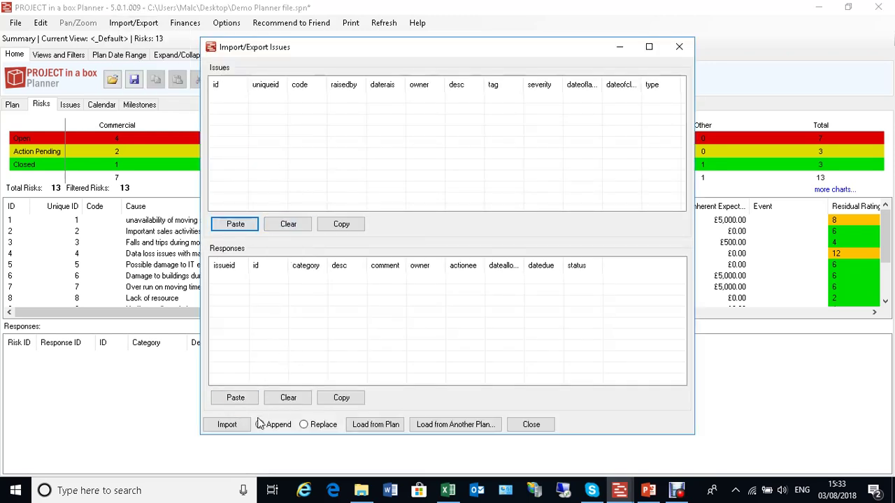
click(374, 424)
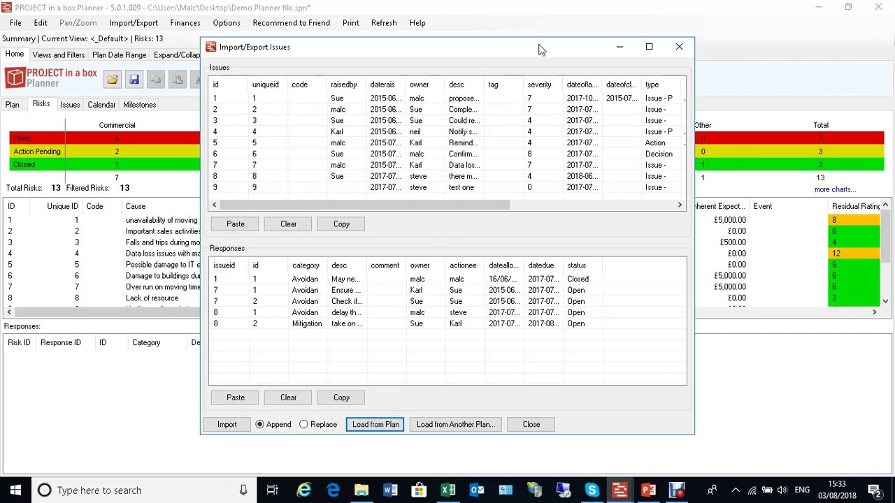
click(678, 47)
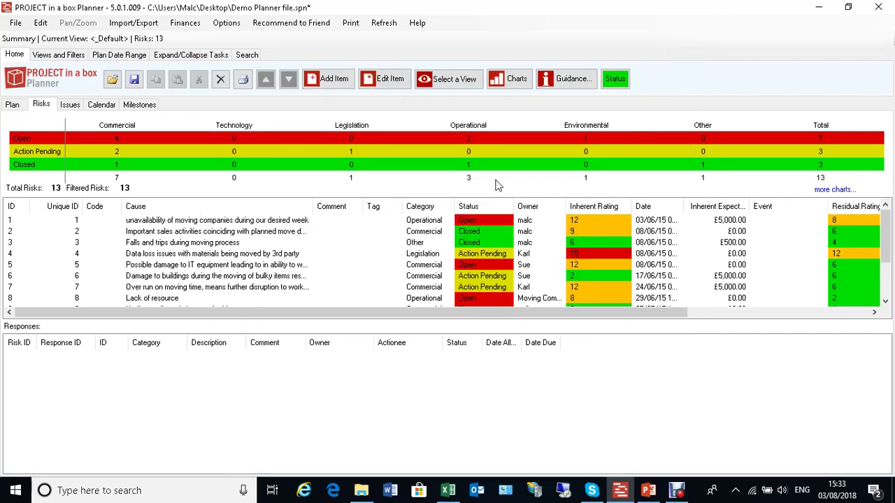